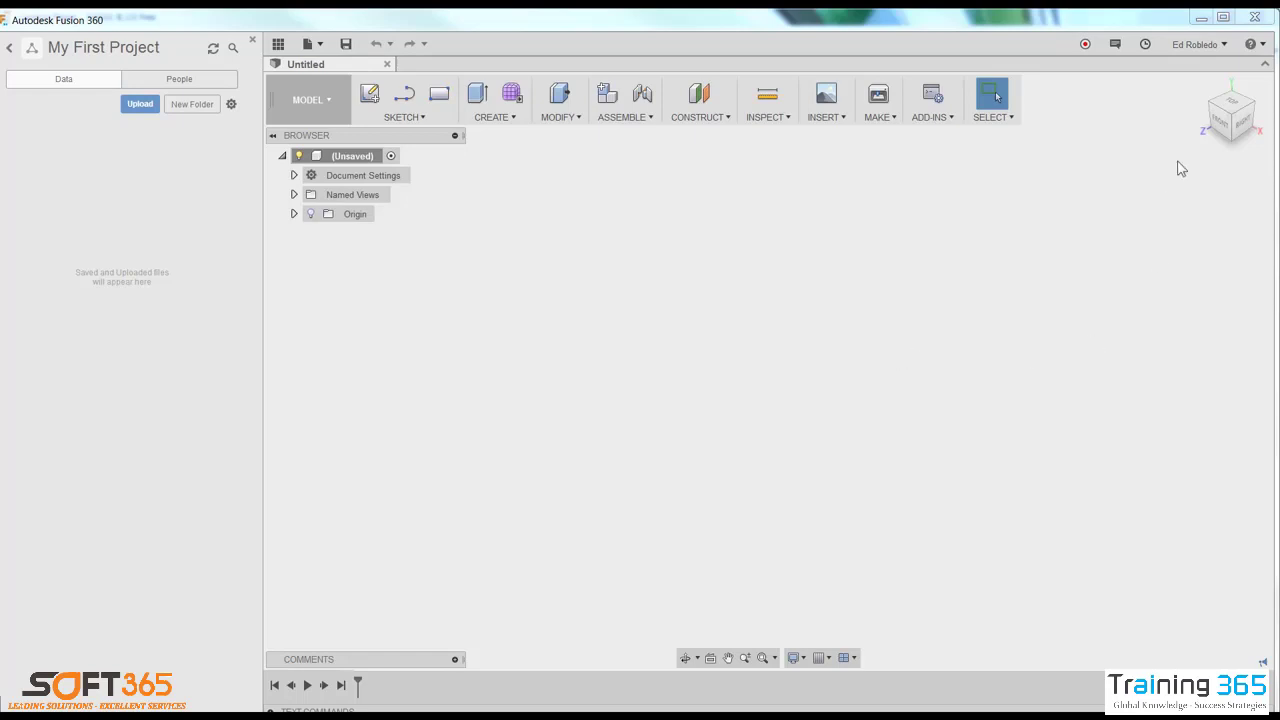
Check in the preferences that the PCB Feature preview functionality is enabled, and accept the settings
{"action": "left_click", "coordinate": [1195, 48]}
{"action": "left_click", "coordinate": [1199, 84]}
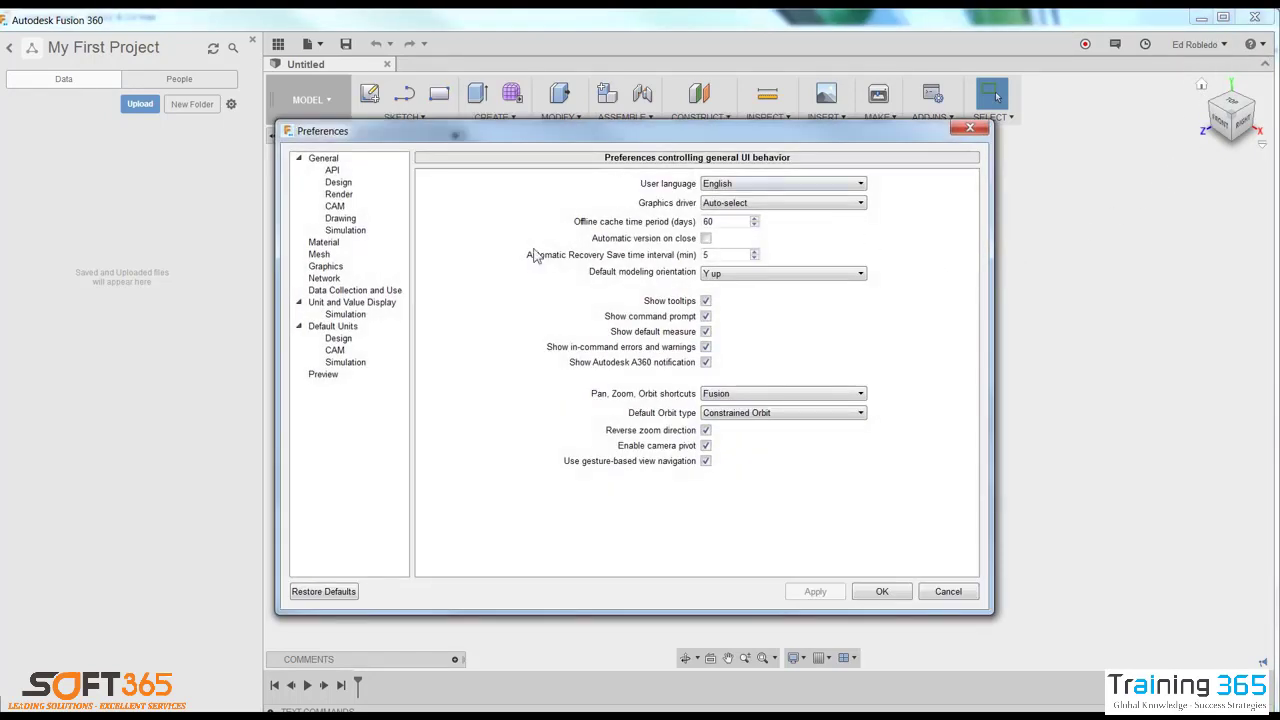
{"action": "left_click", "coordinate": [325, 376]}
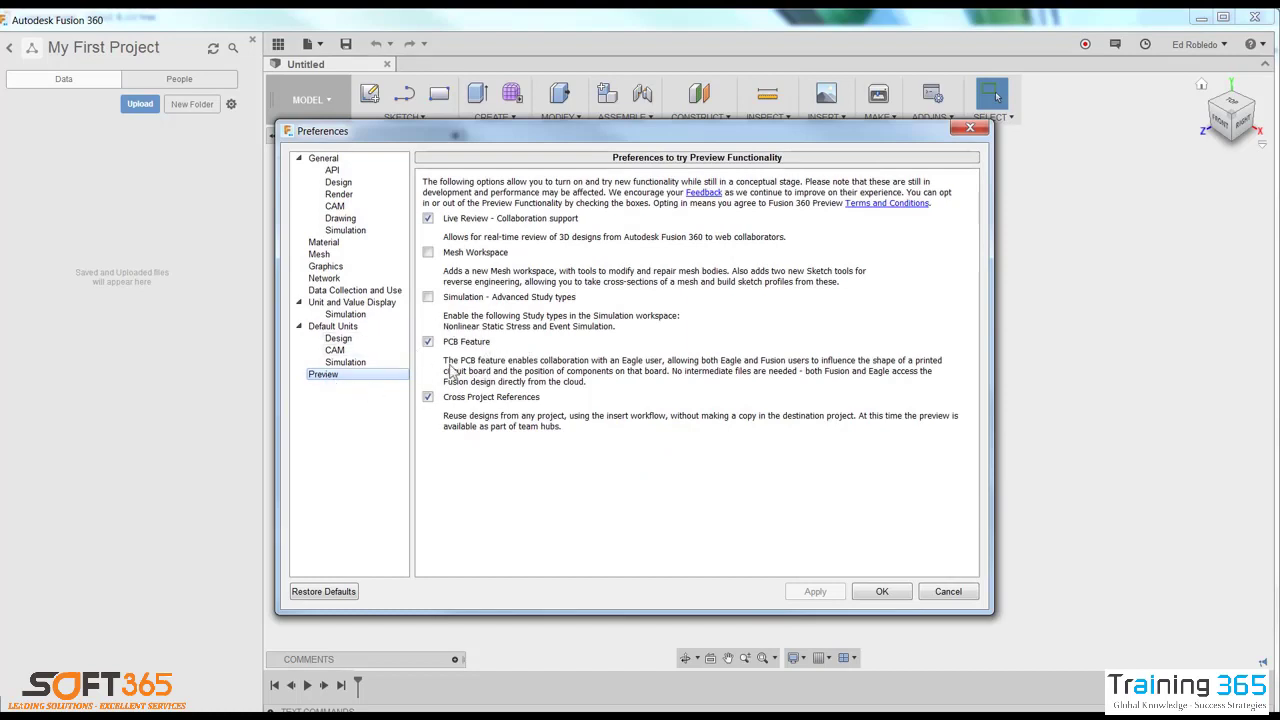
{"action": "left_click", "coordinate": [880, 591]}
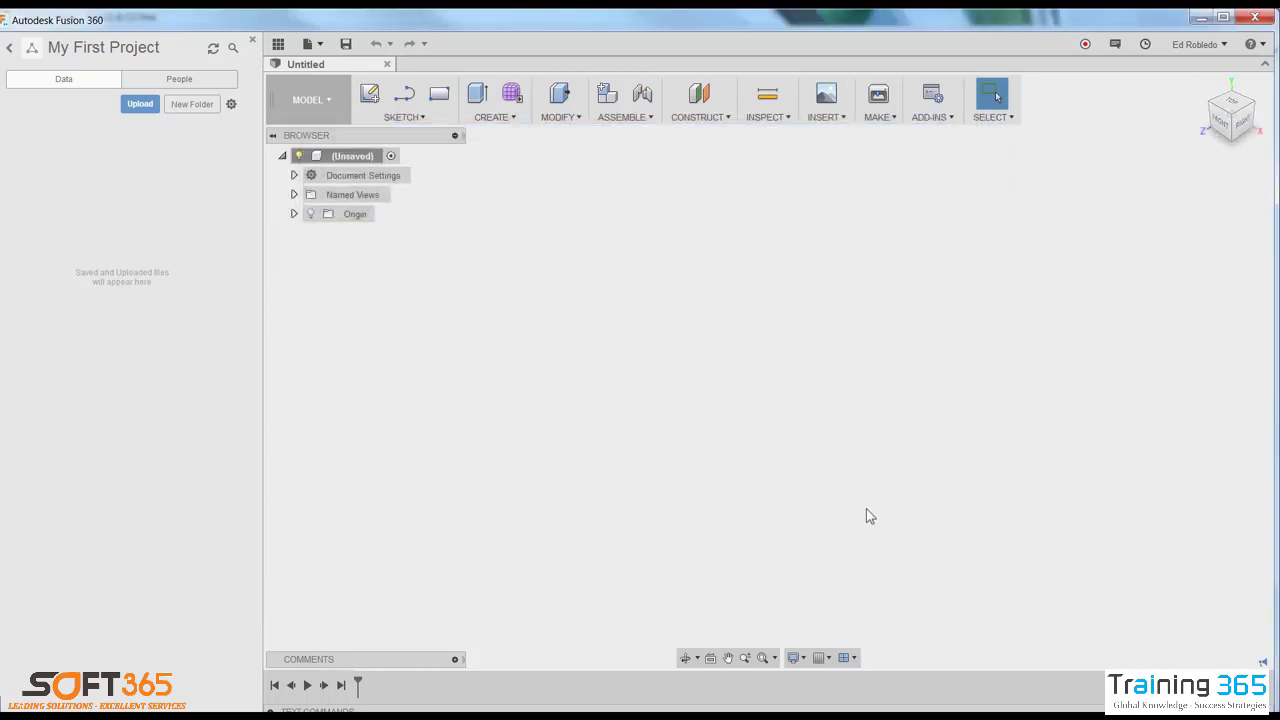
Sketch a two-point rectangle of about 110 by 50 mm from the origin on the front plane and finish the sketch
{"action": "left_click", "coordinate": [369, 94]}
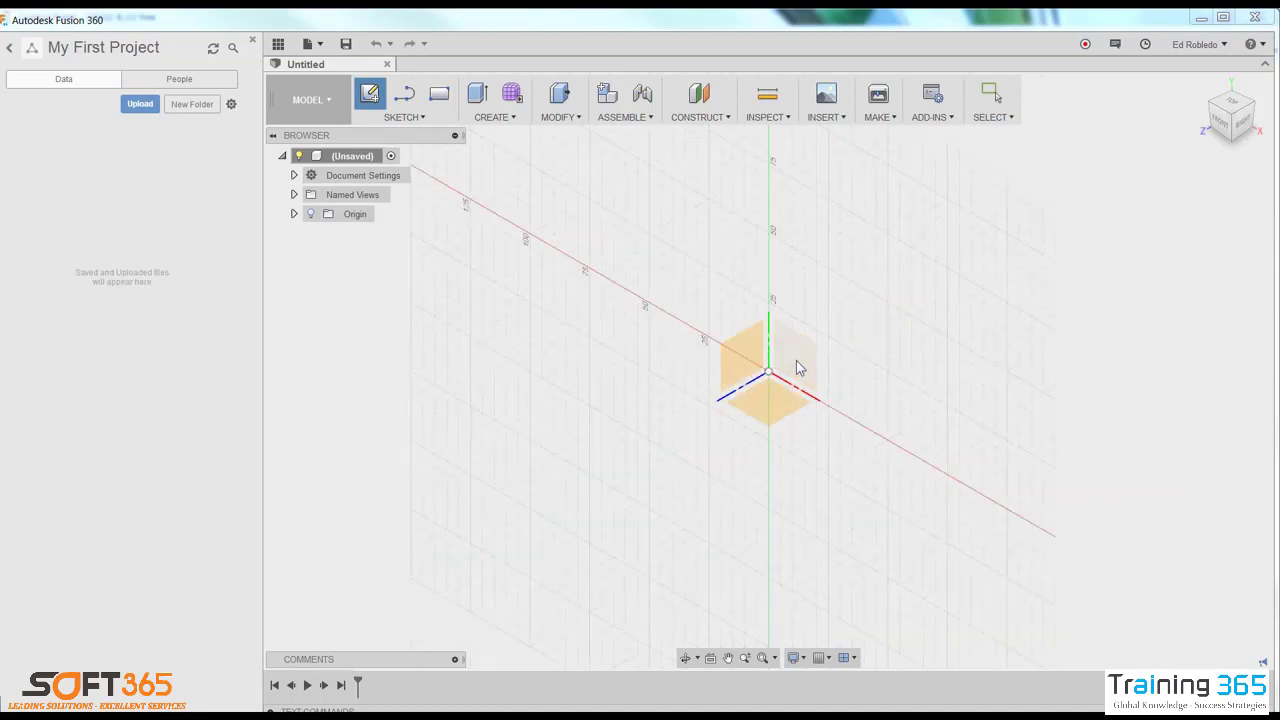
{"action": "left_click", "coordinate": [798, 369]}
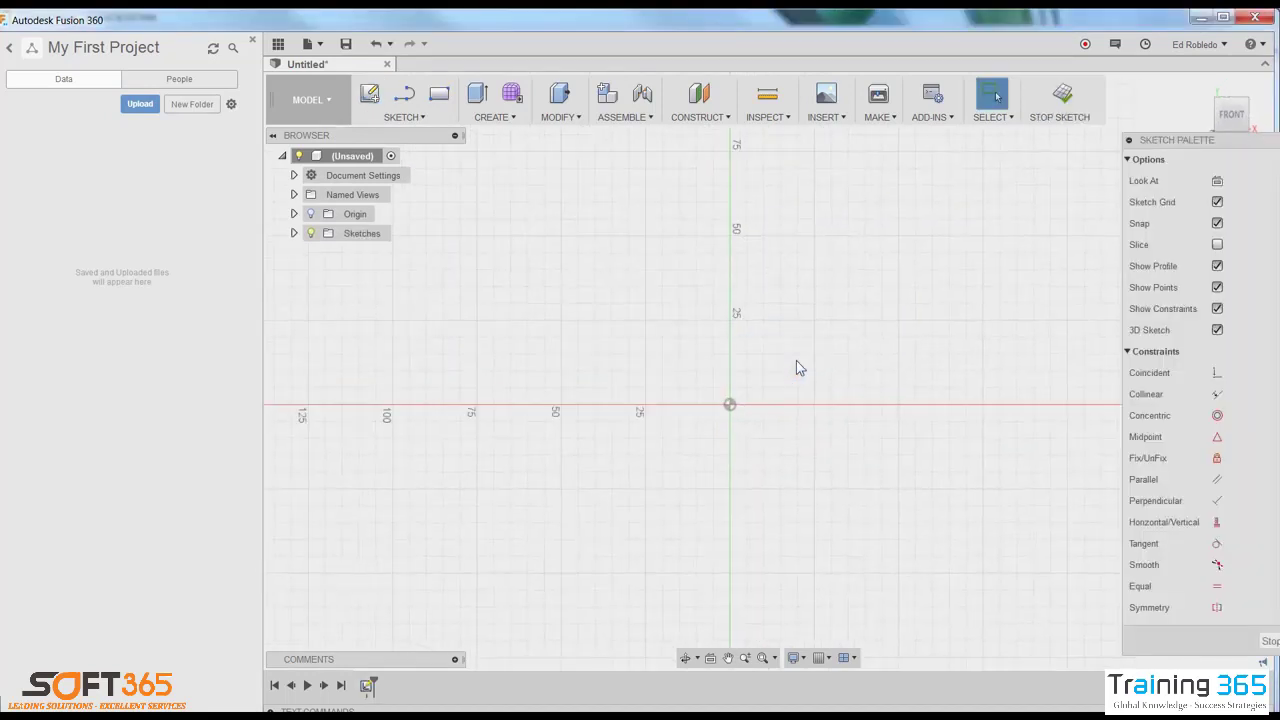
{"action": "left_click", "coordinate": [443, 108]}
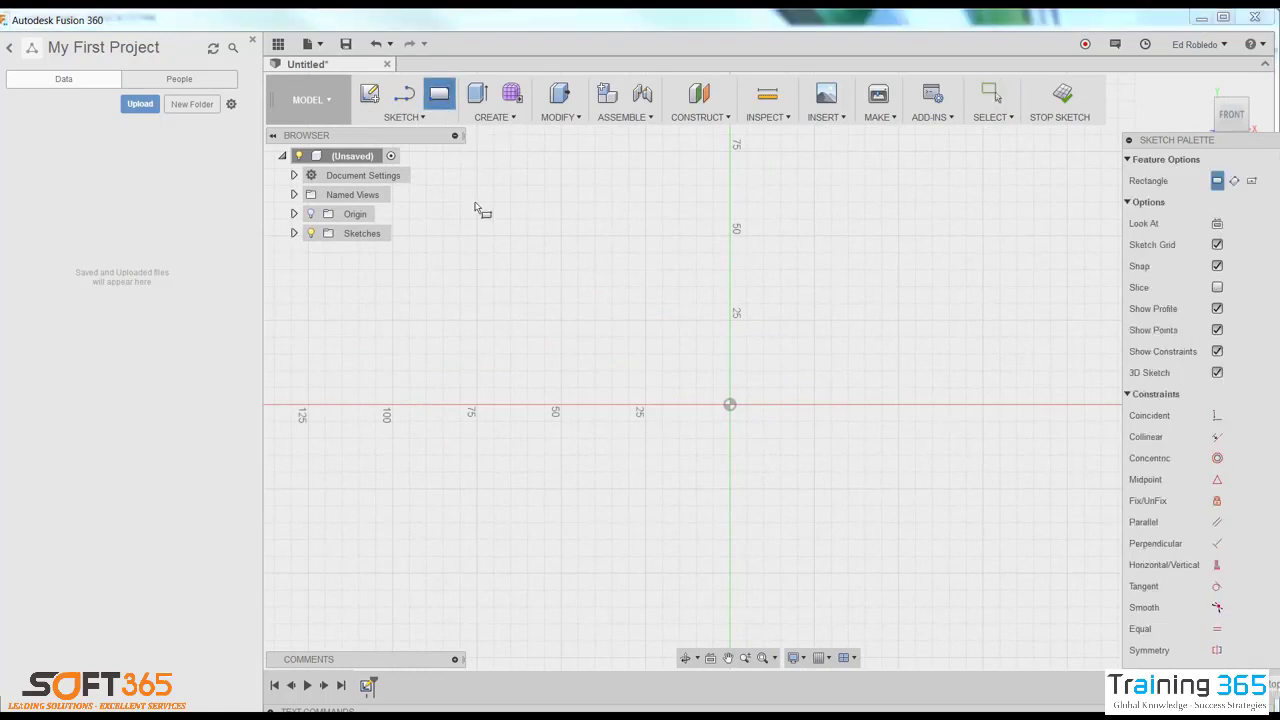
{"action": "left_click", "coordinate": [730, 406]}
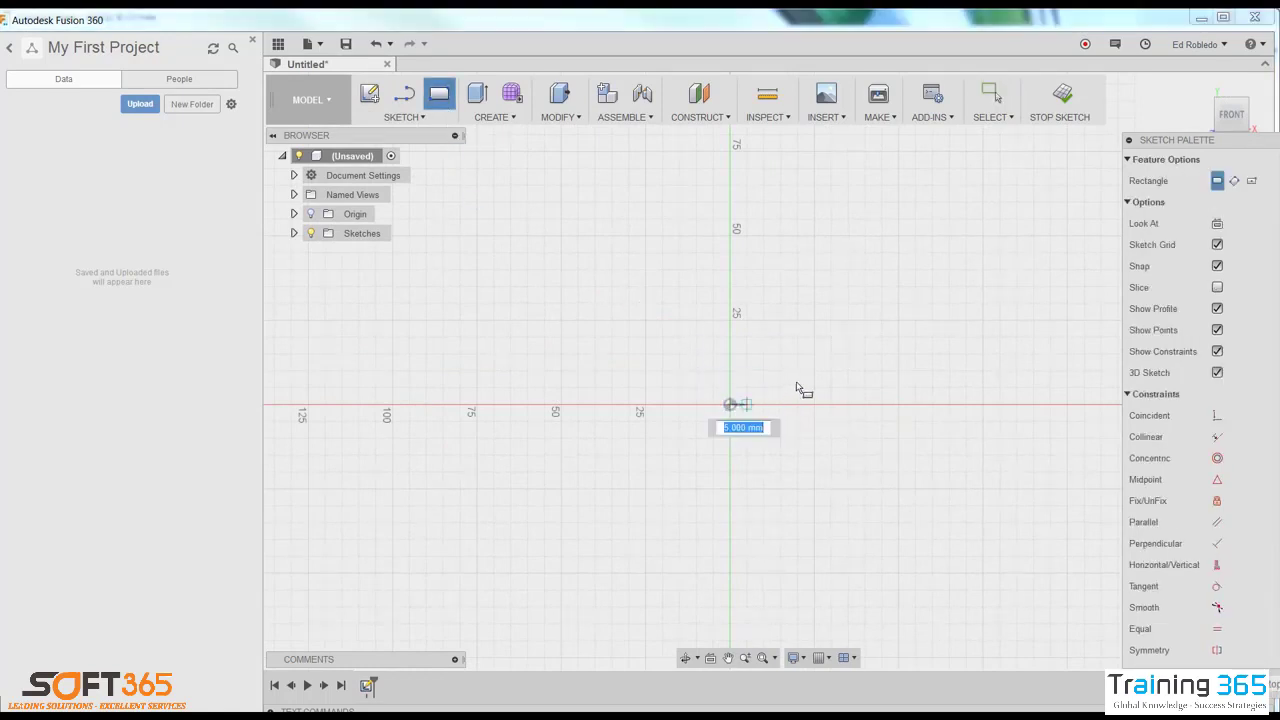
{"action": "left_click", "coordinate": [1104, 242]}
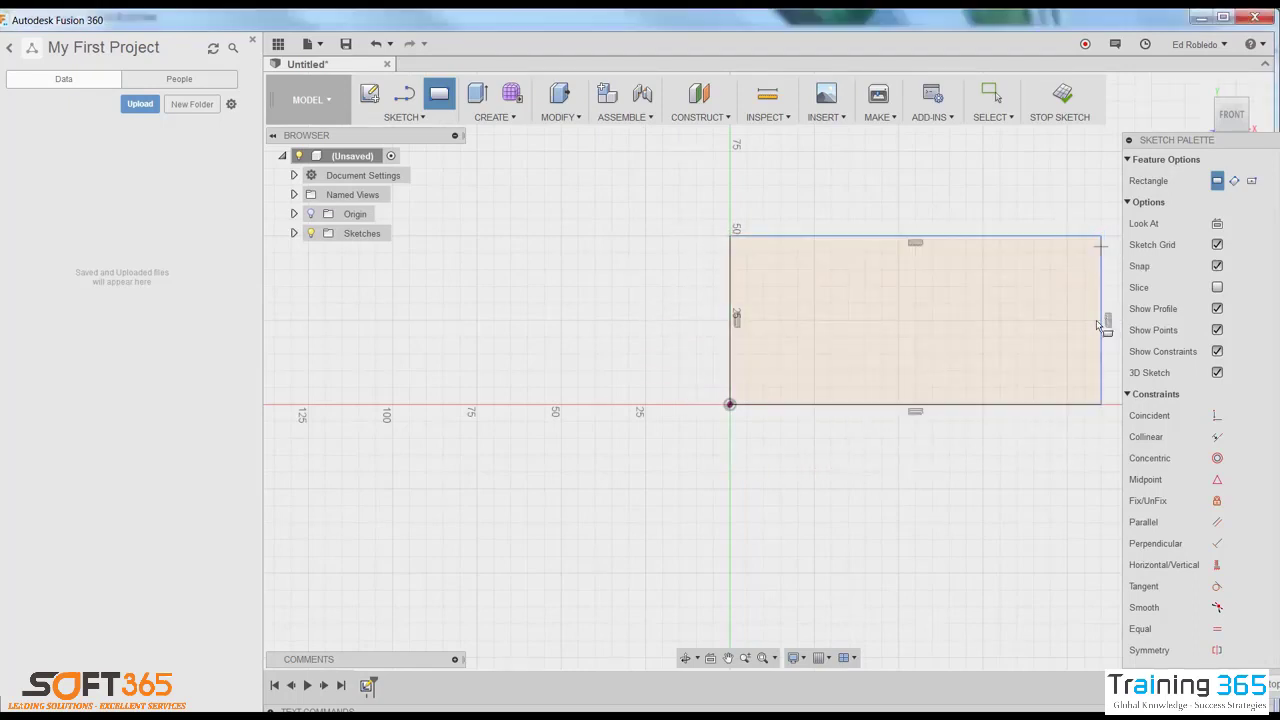
{"action": "left_click", "coordinate": [1062, 98]}
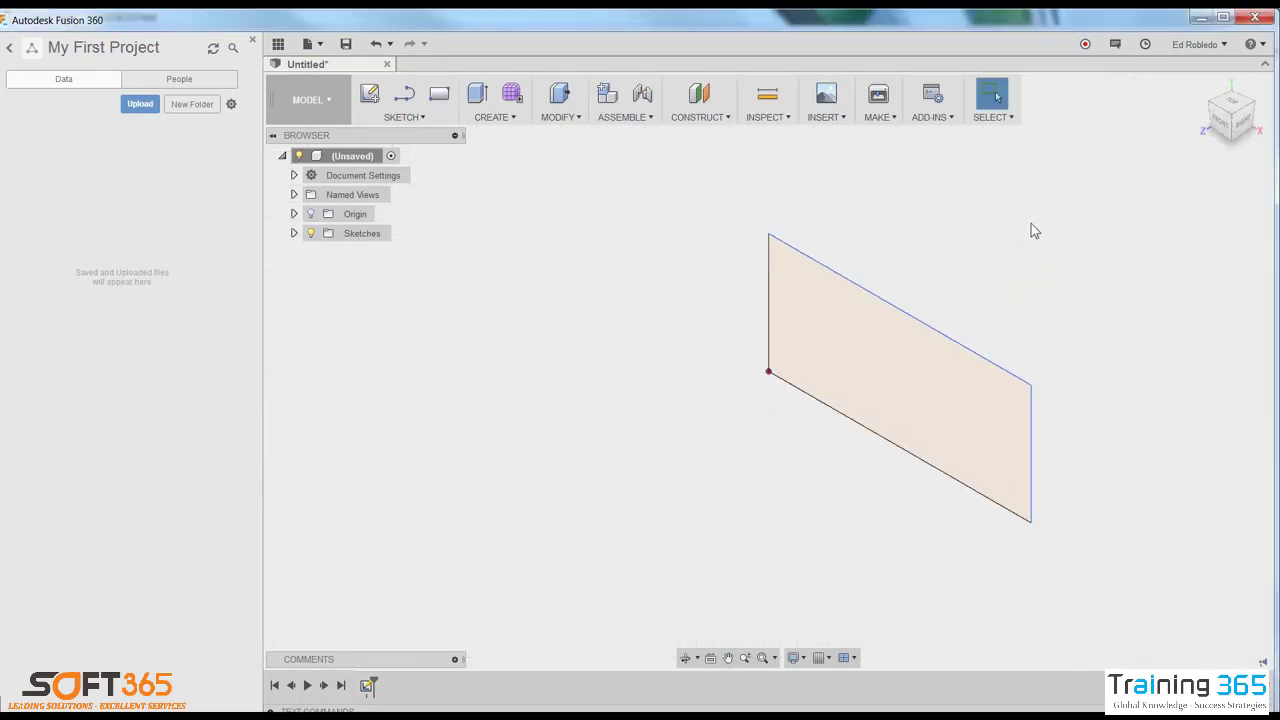
Select the rectangle profile and create a PCB feature from it
{"action": "left_click", "coordinate": [843, 367]}
{"action": "left_click", "coordinate": [843, 364]}
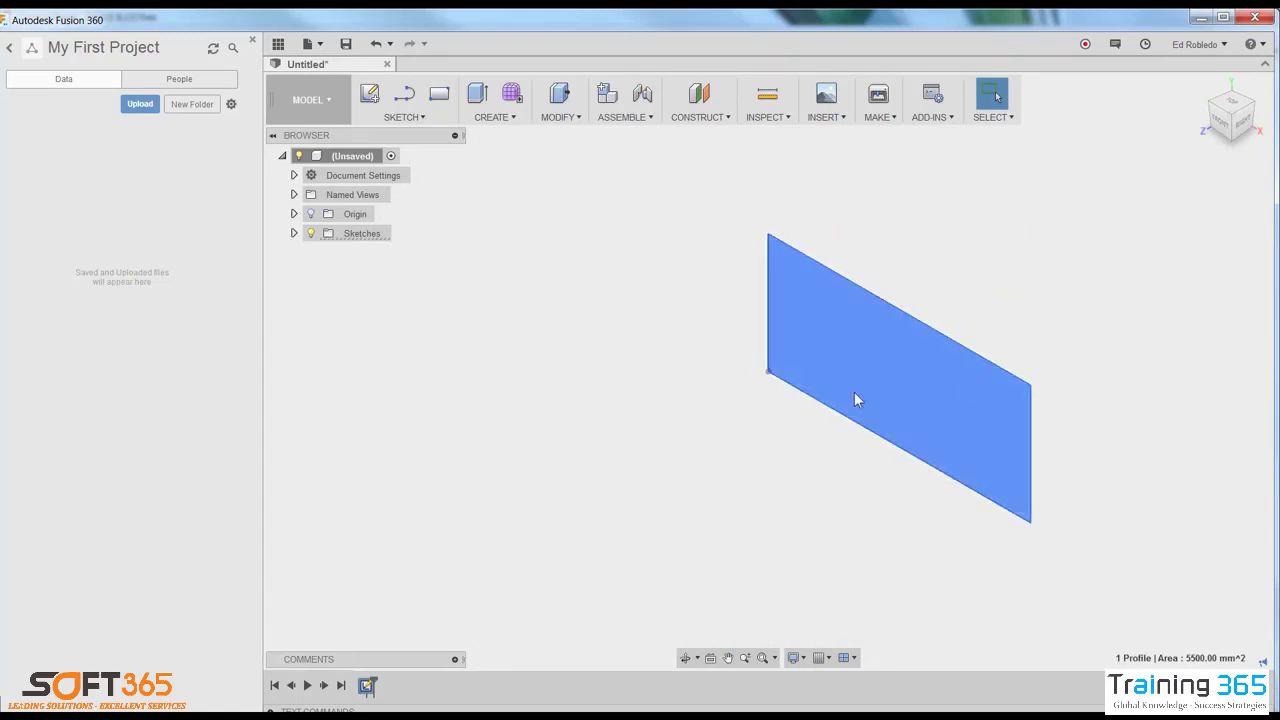
{"action": "left_click", "coordinate": [503, 122]}
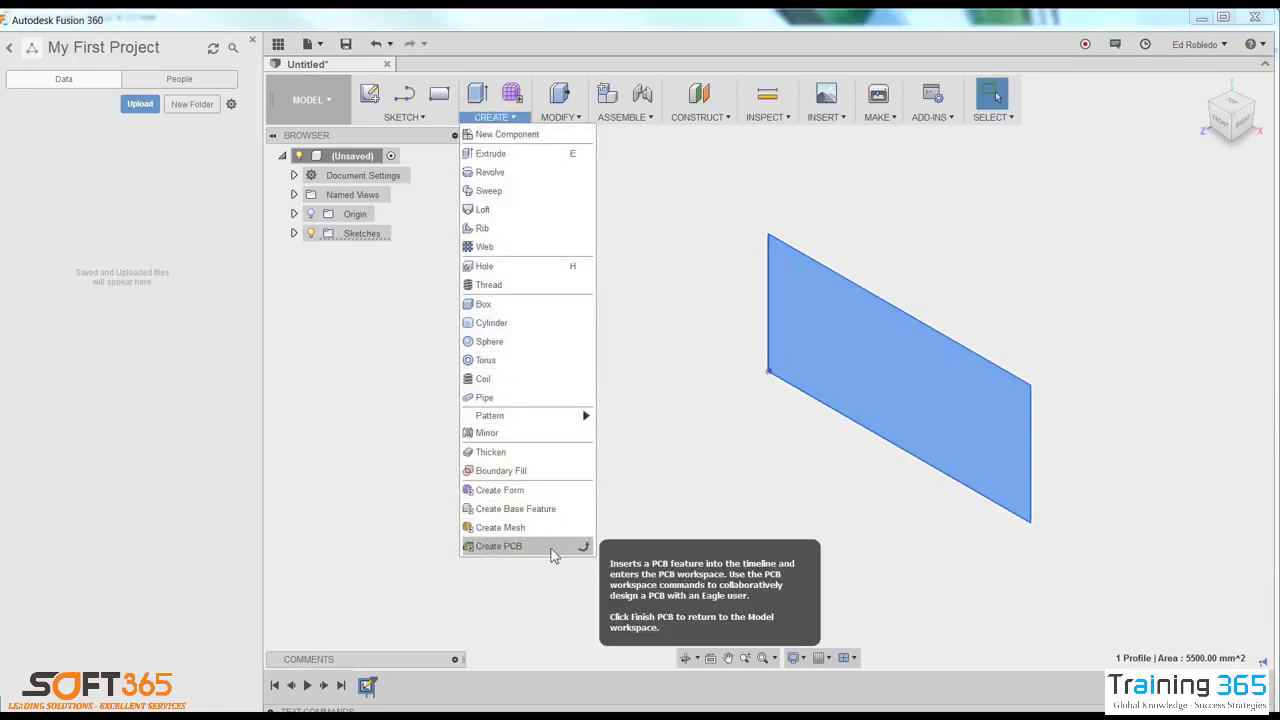
{"action": "left_click", "coordinate": [551, 549]}
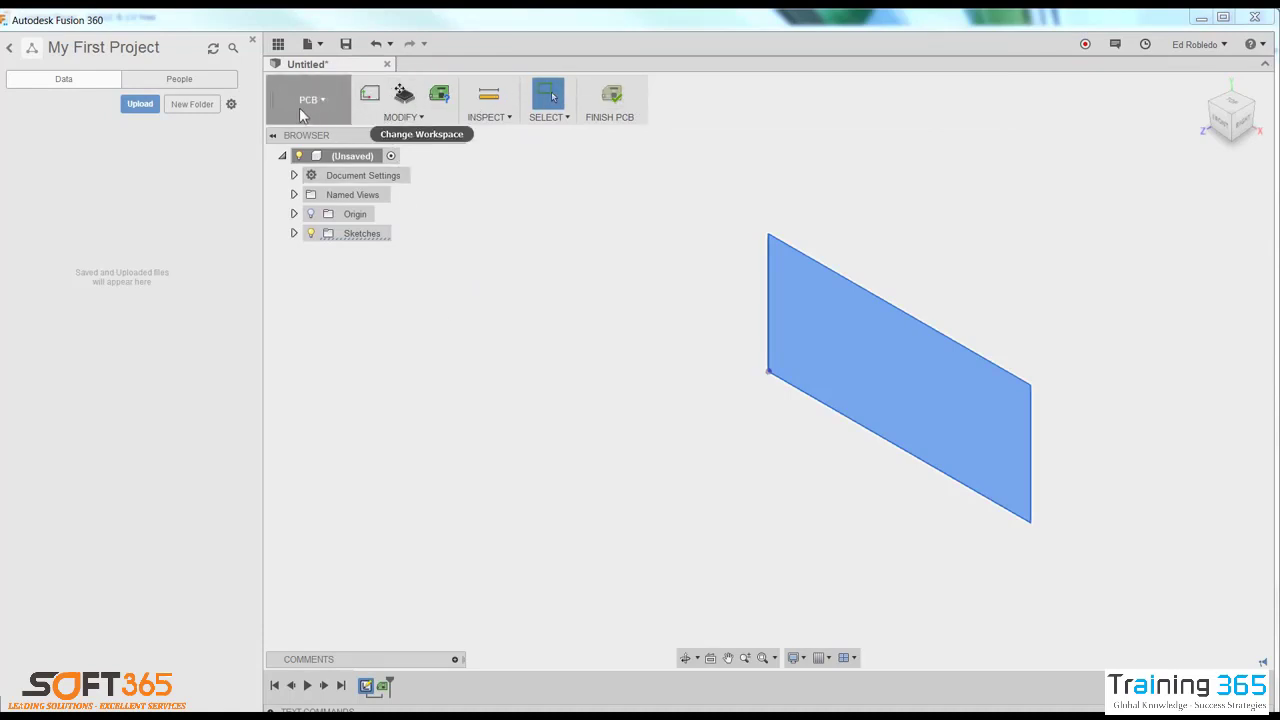
Define the PCB profile from the rectangle at 1.57 mm thickness, with its origin at the sketch origin corner, and finish the PCB
{"action": "left_click", "coordinate": [370, 95]}
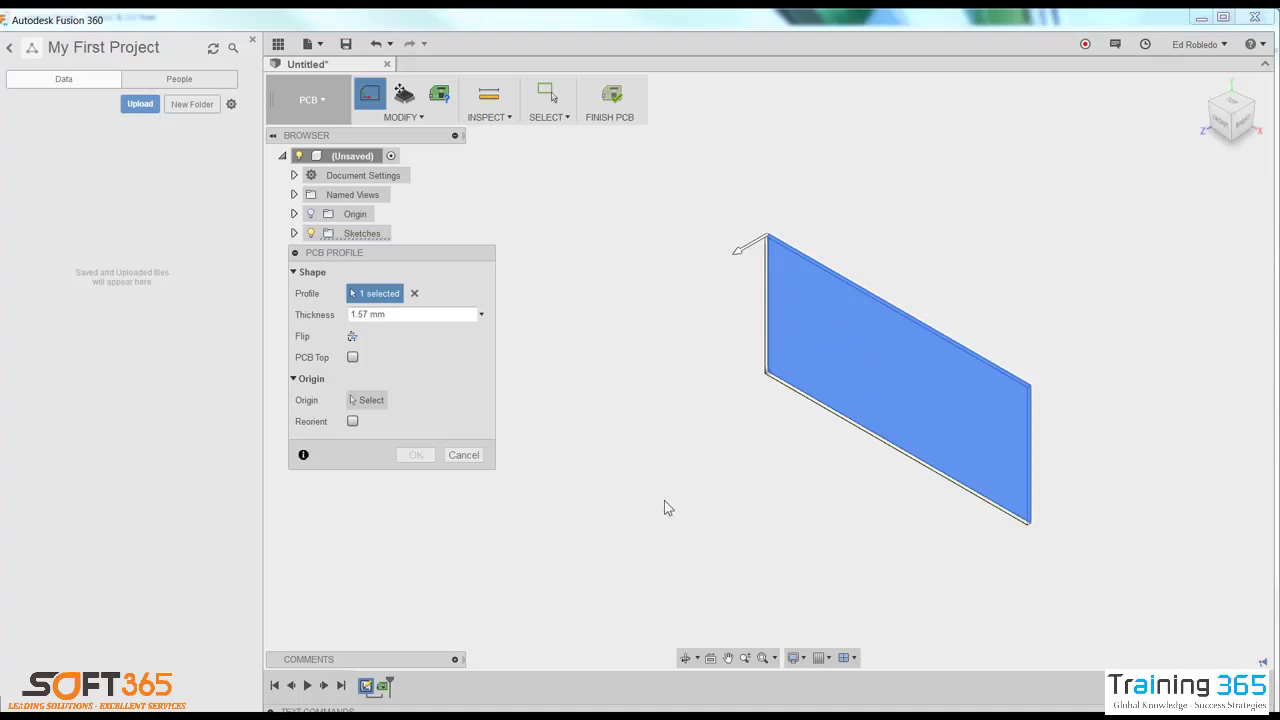
{"action": "left_click", "coordinate": [370, 402]}
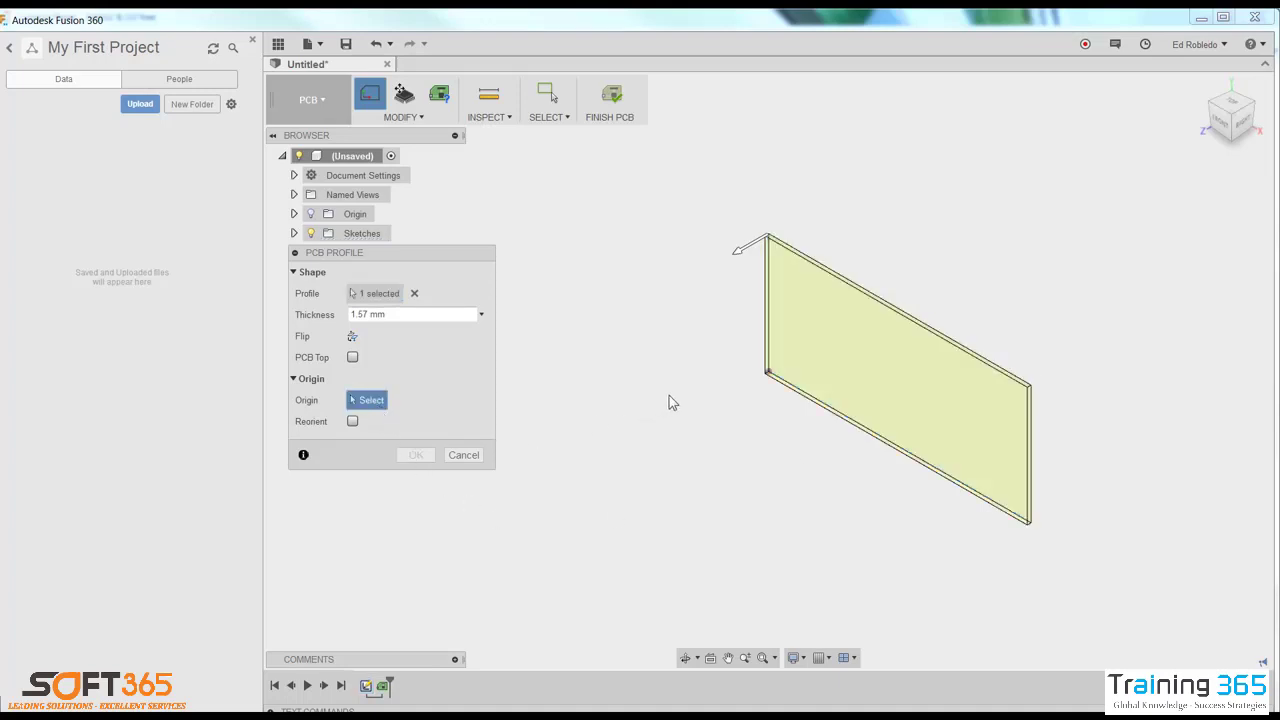
{"action": "left_click", "coordinate": [768, 376]}
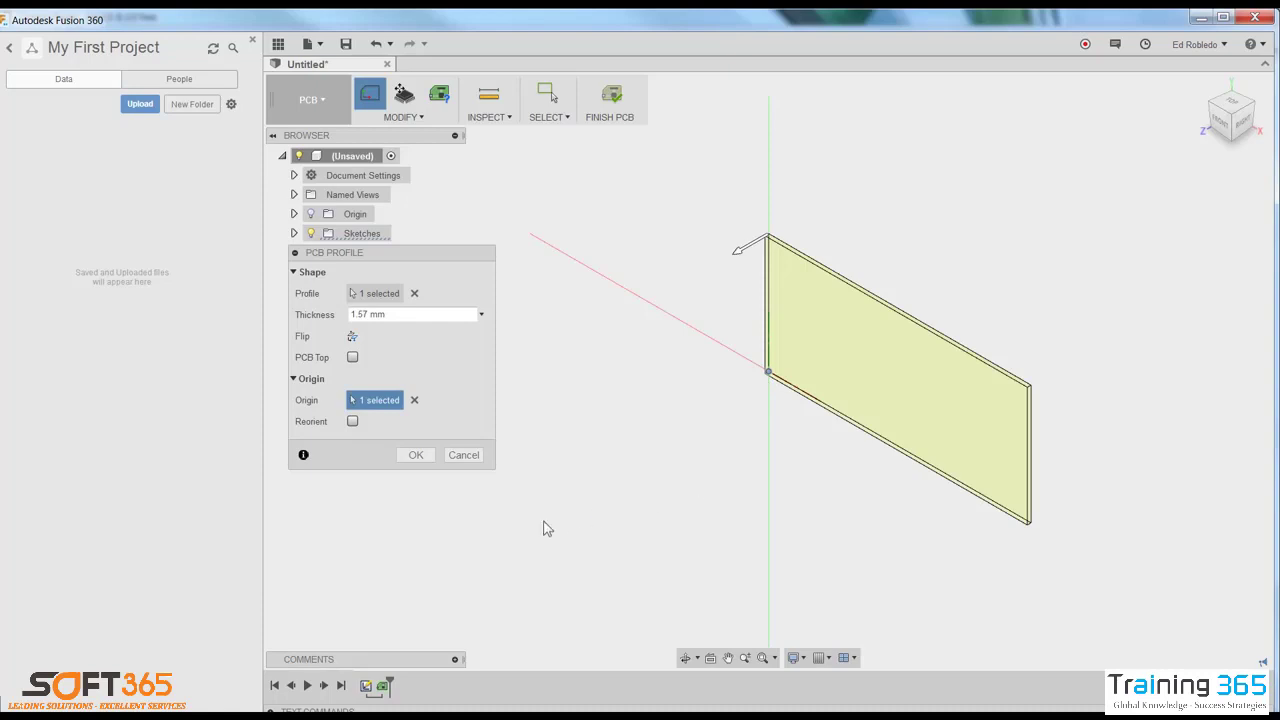
{"action": "left_click", "coordinate": [415, 456]}
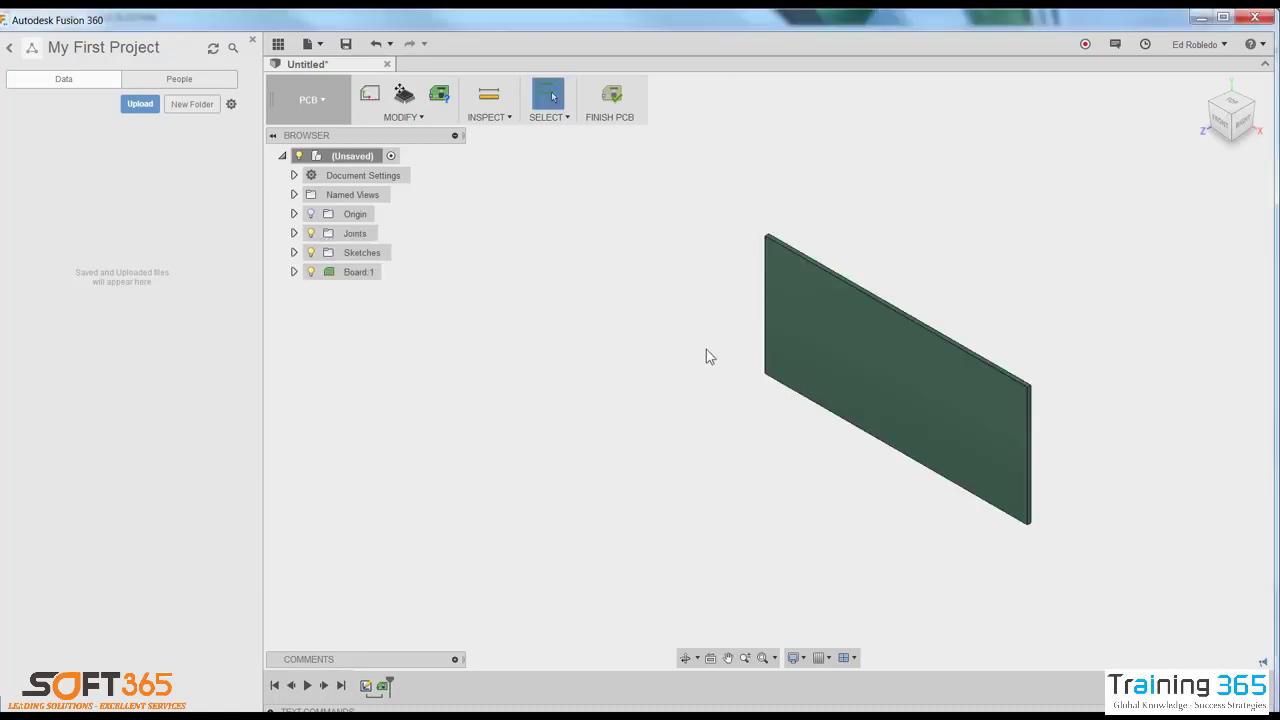
{"action": "left_click", "coordinate": [618, 126]}
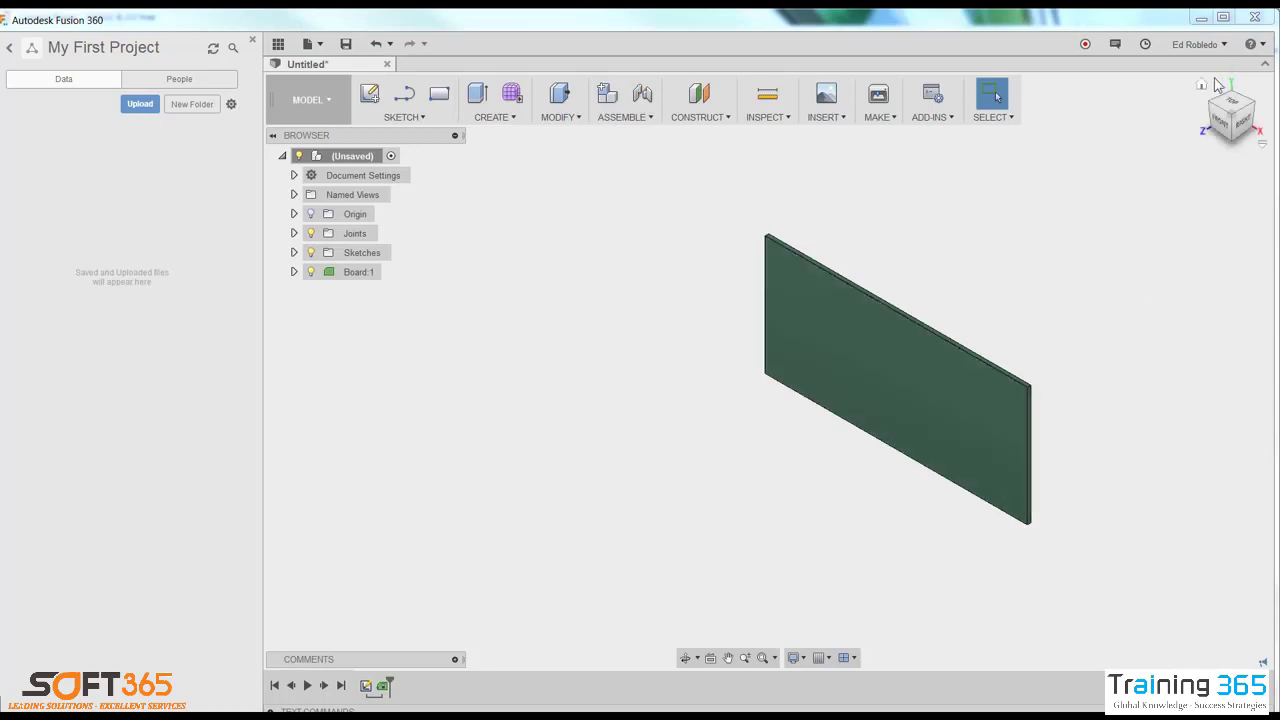
Save the design as EAGLEOutline in My First Project
{"action": "left_click", "coordinate": [1203, 87]}
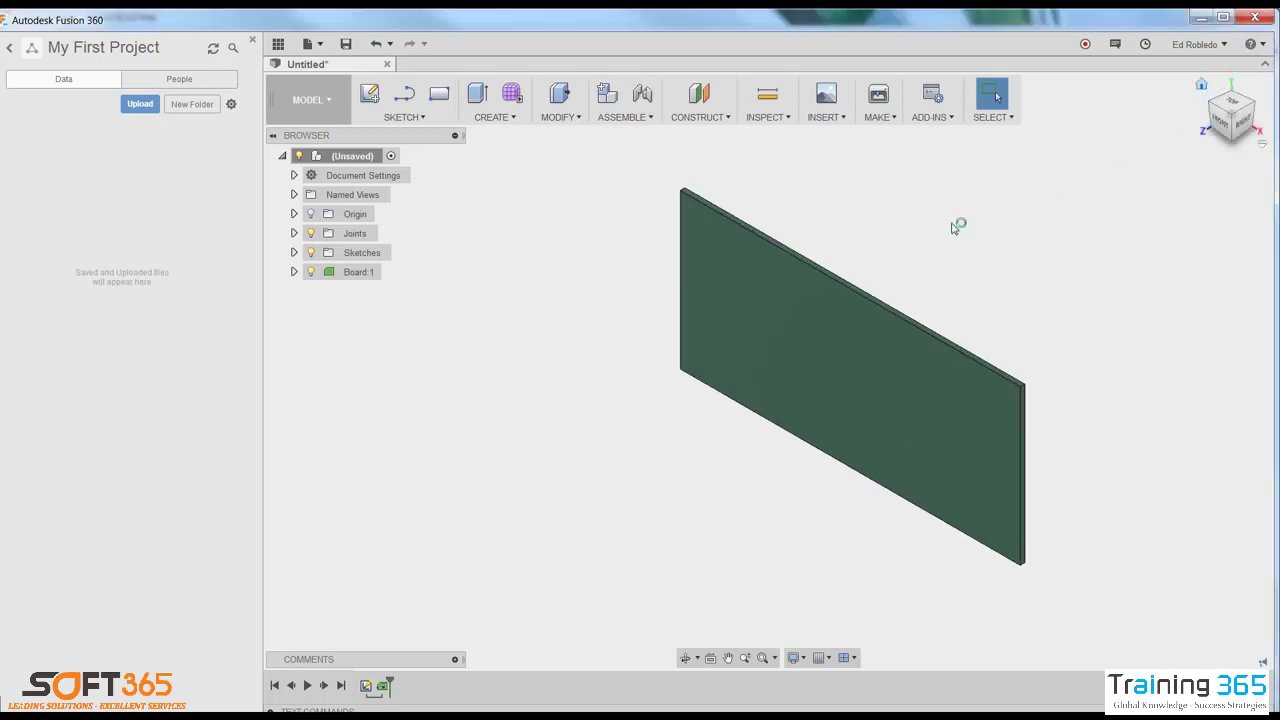
{"action": "left_click", "coordinate": [346, 45]}
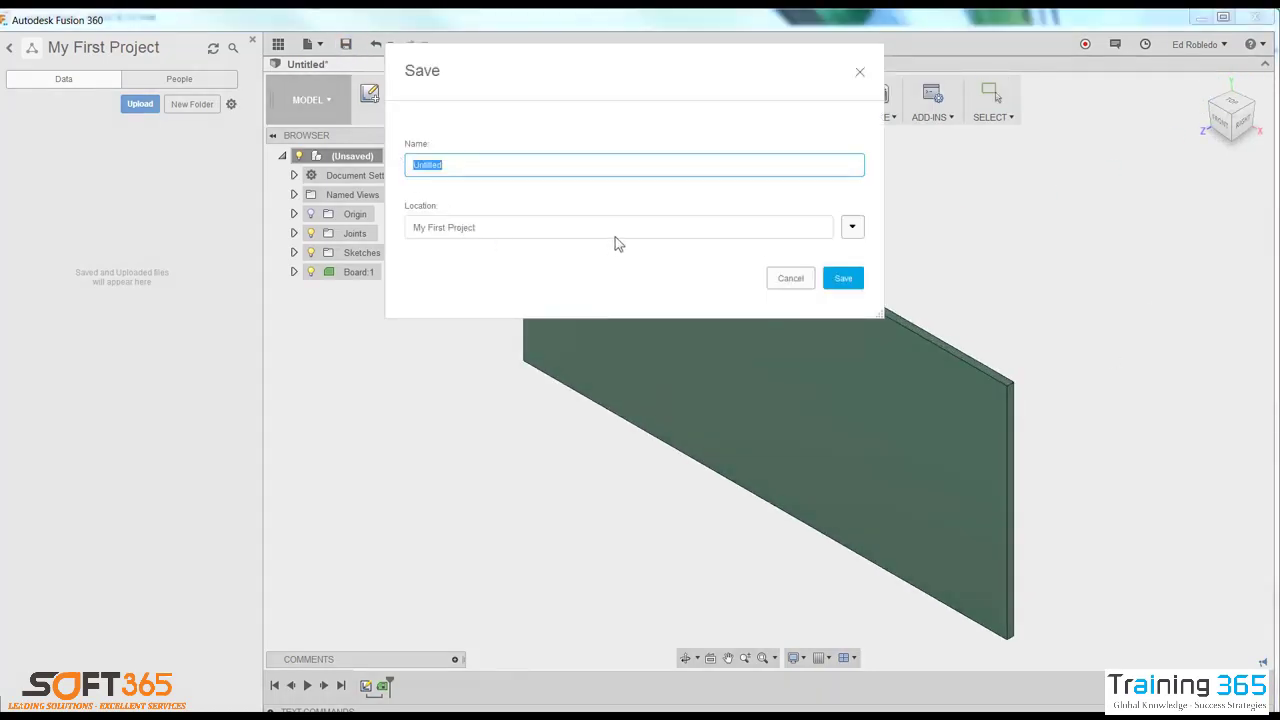
{"action": "type", "text": "EAGLEOutline"}
{"action": "left_click", "coordinate": [841, 288]}
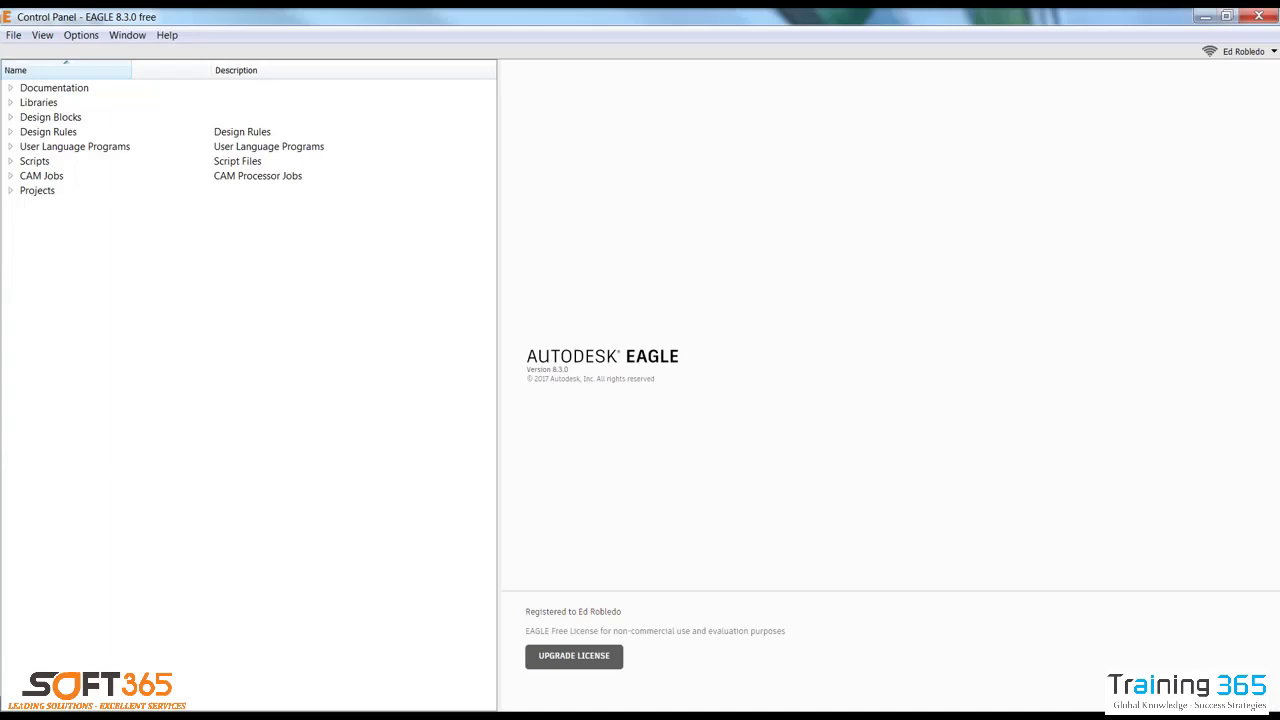
Switch to EAGLE, create a new board and maximize its window
{"action": "left_click", "coordinate": [15, 35]}
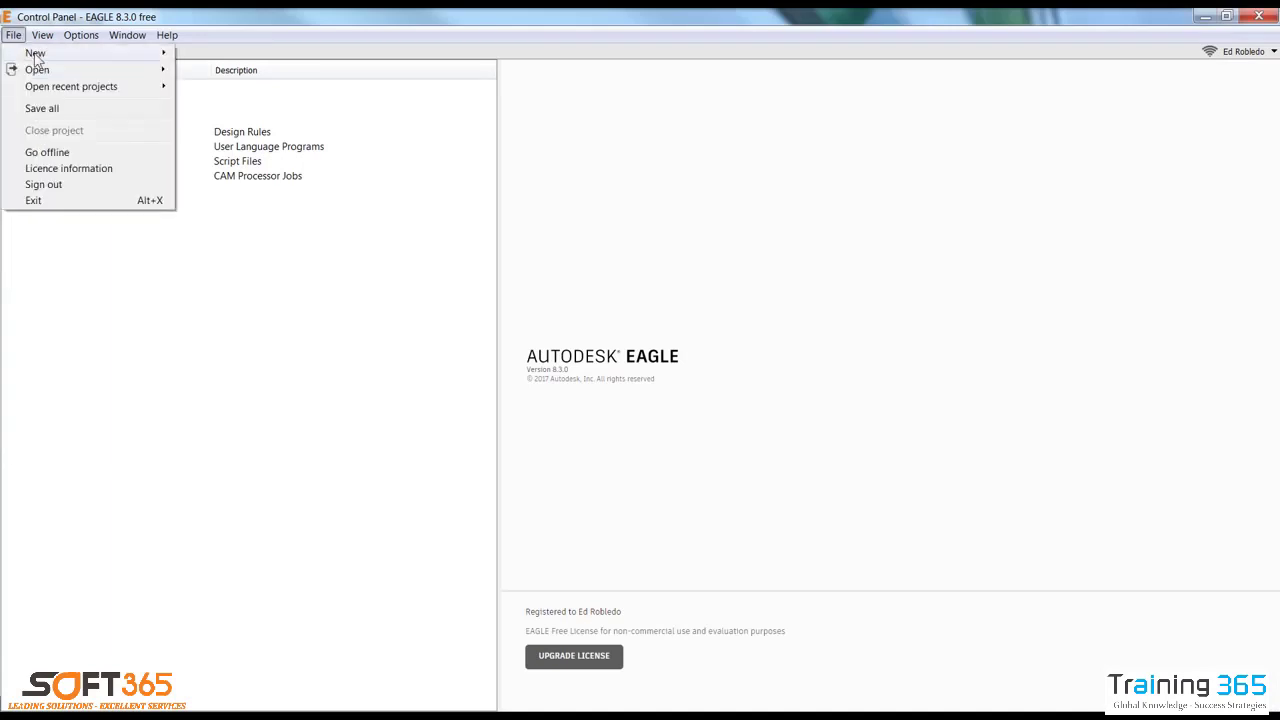
{"action": "mouse_move", "coordinate": [42, 57]}
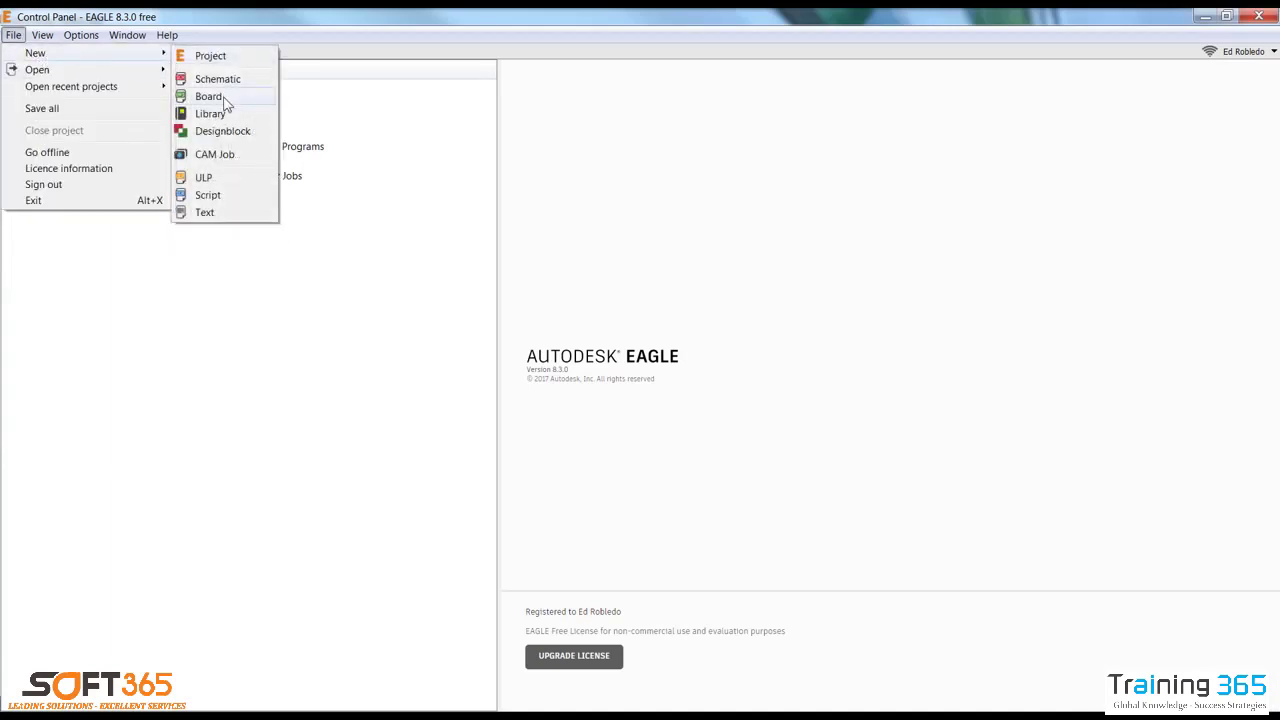
{"action": "left_click", "coordinate": [215, 112]}
{"action": "left_click_drag", "start_coordinate": [393, 268], "coordinate": [556, 230]}
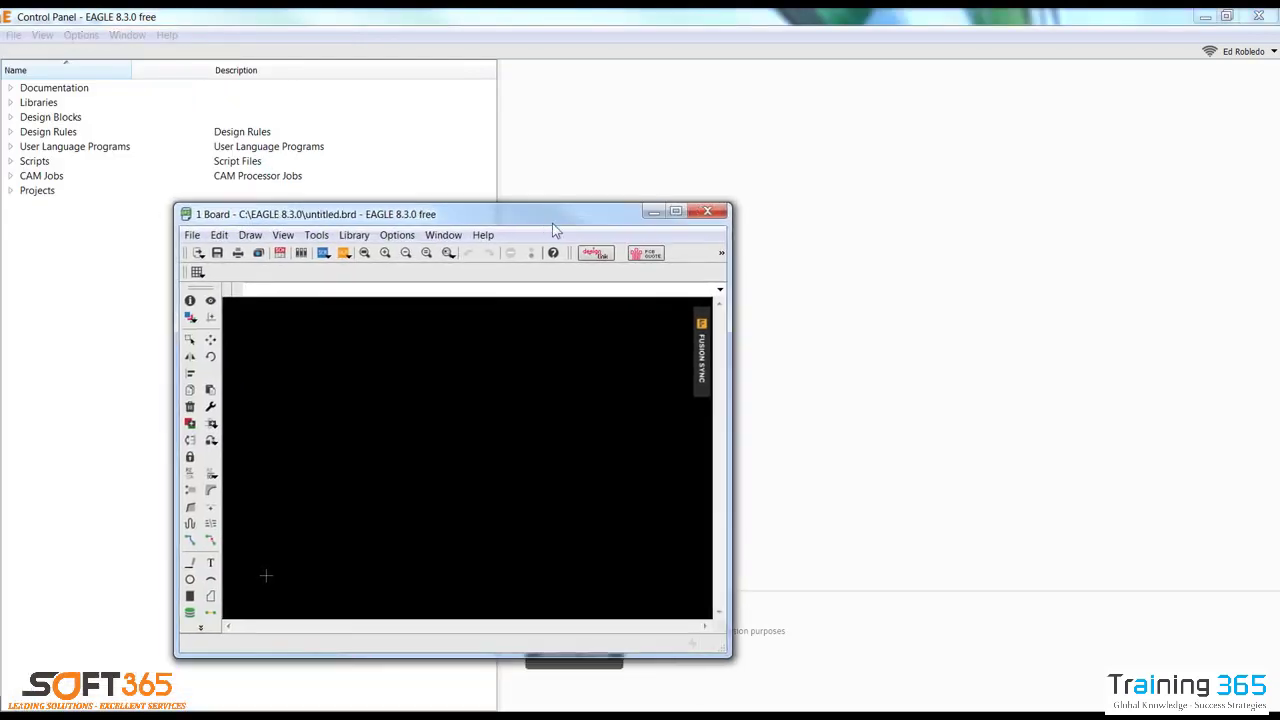
{"action": "left_click", "coordinate": [676, 213]}
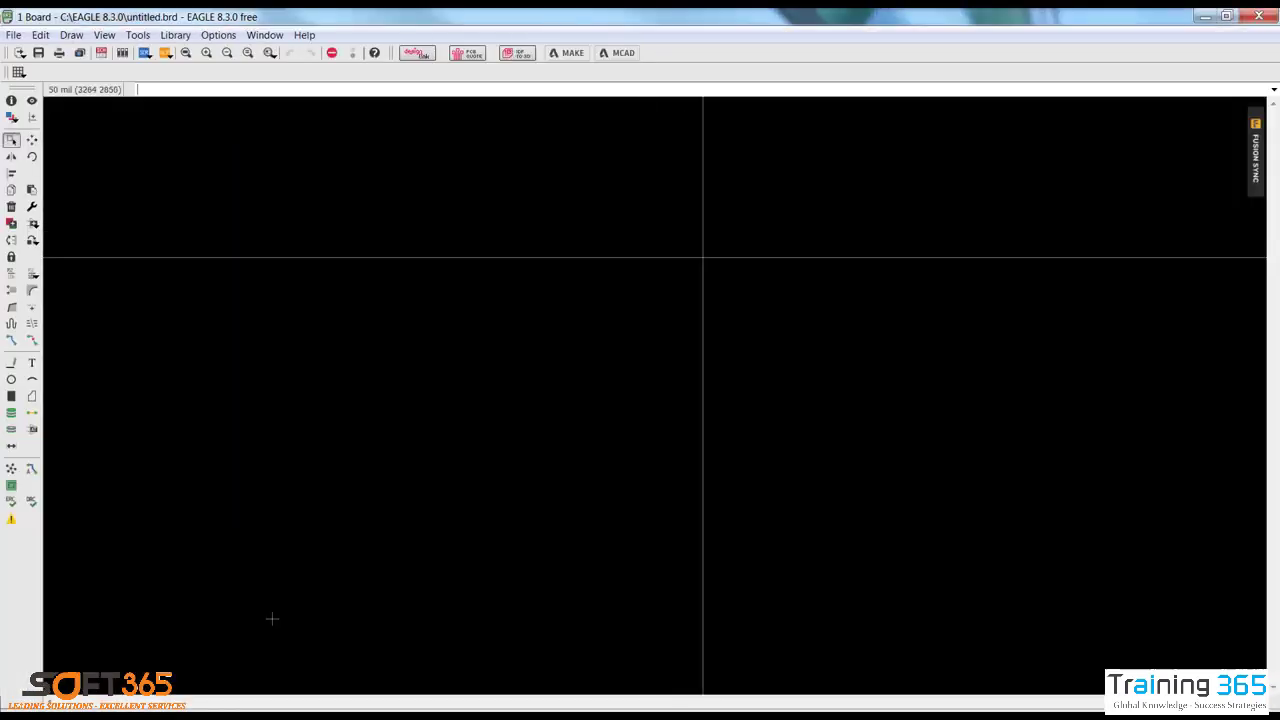
Link the board through Fusion Sync to the existing PCB1 feature of EAGLEOutline in My First Project
{"action": "left_click", "coordinate": [1257, 166]}
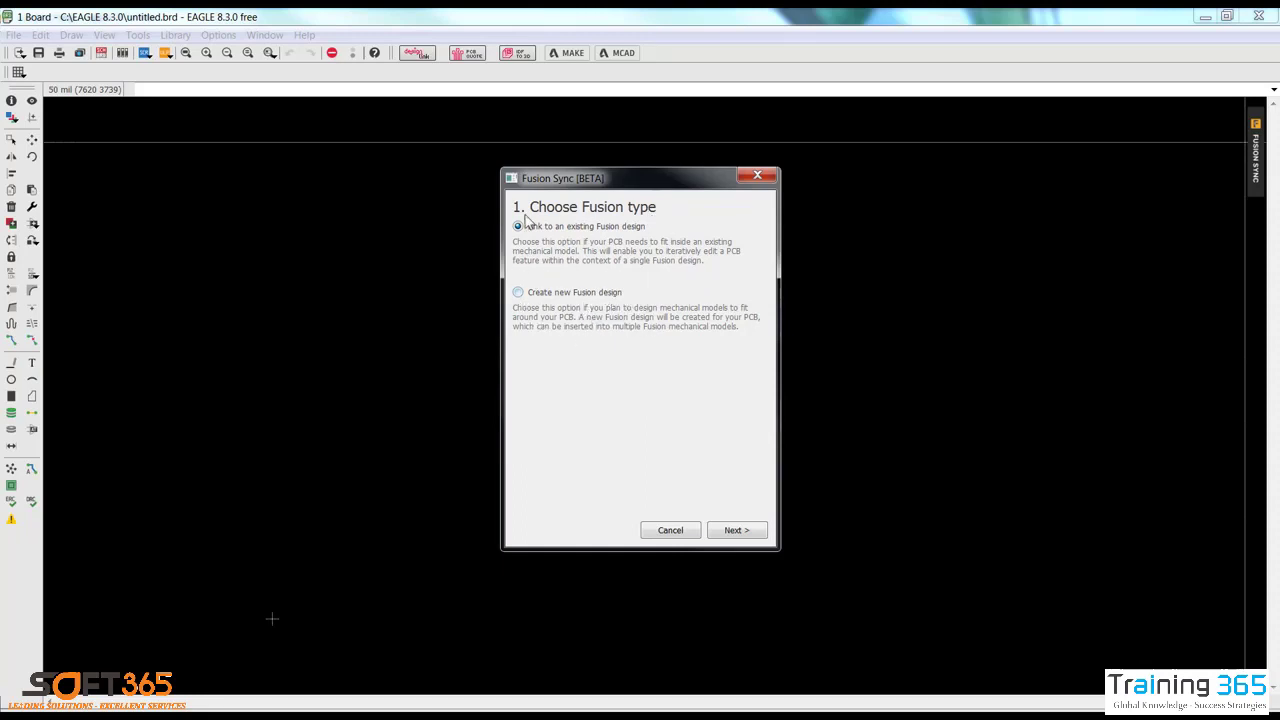
{"action": "left_click", "coordinate": [735, 533]}
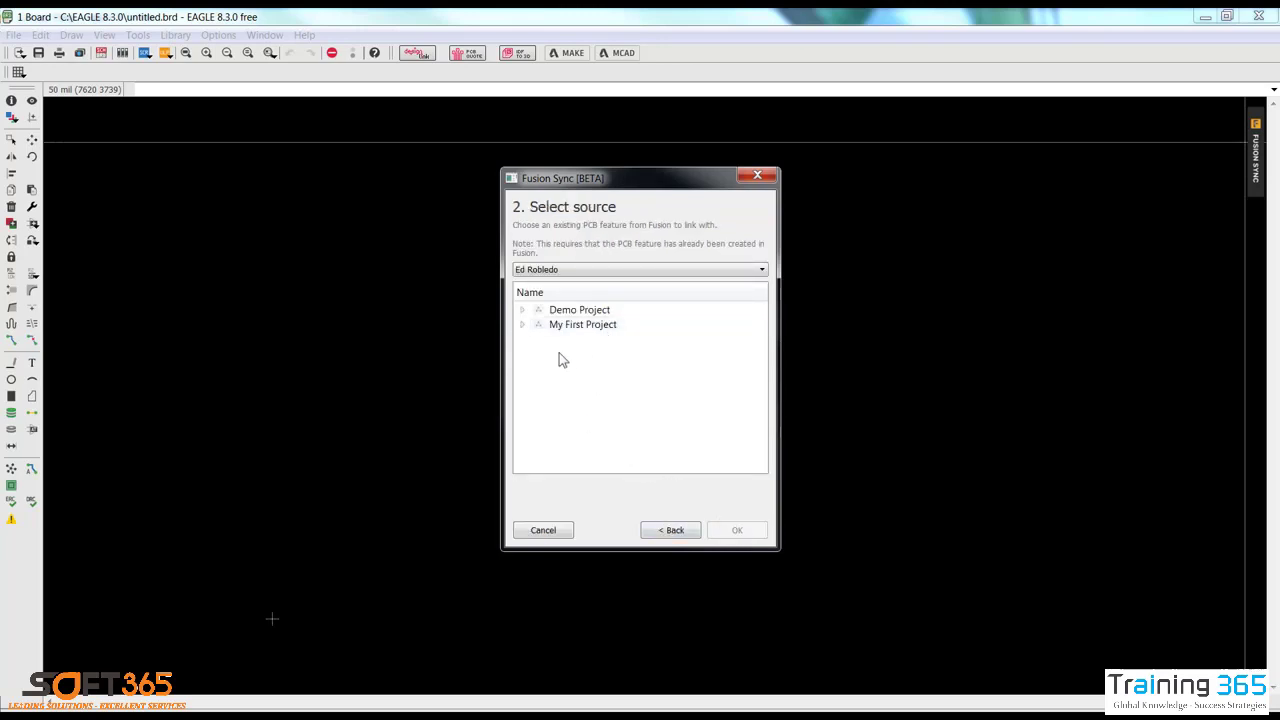
{"action": "left_click", "coordinate": [521, 325]}
{"action": "left_click", "coordinate": [538, 339]}
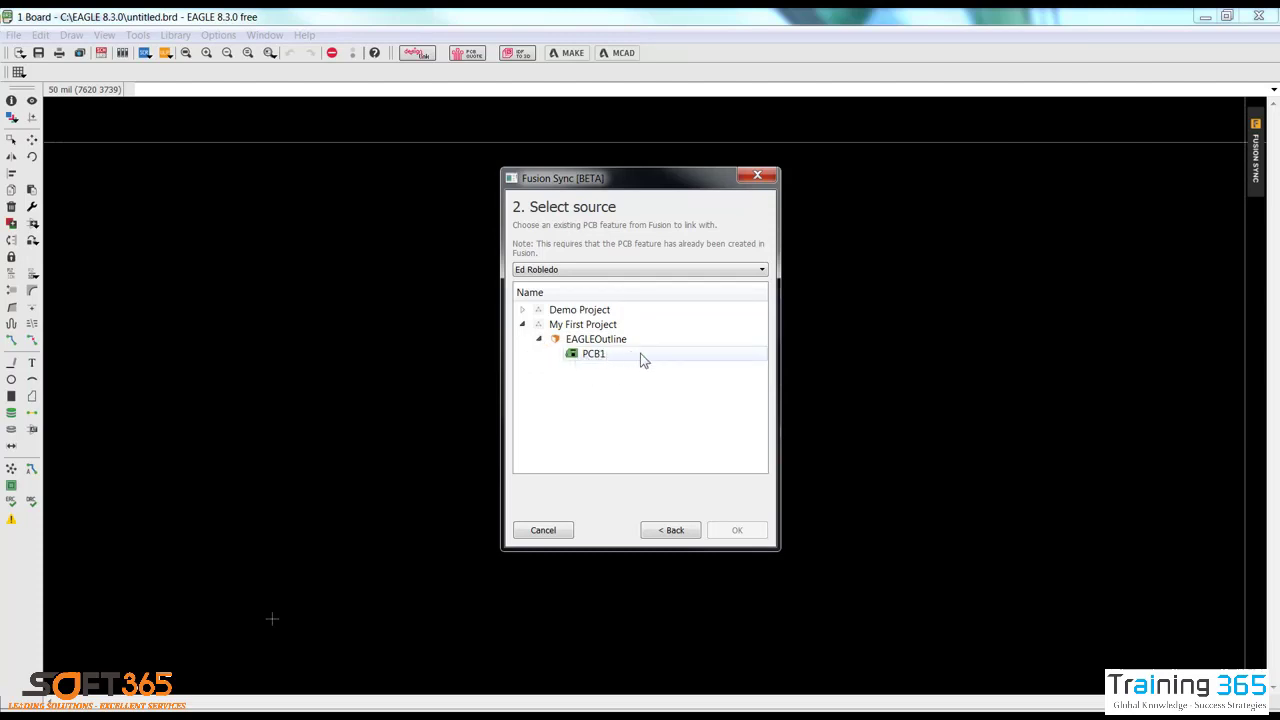
{"action": "left_click", "coordinate": [597, 356]}
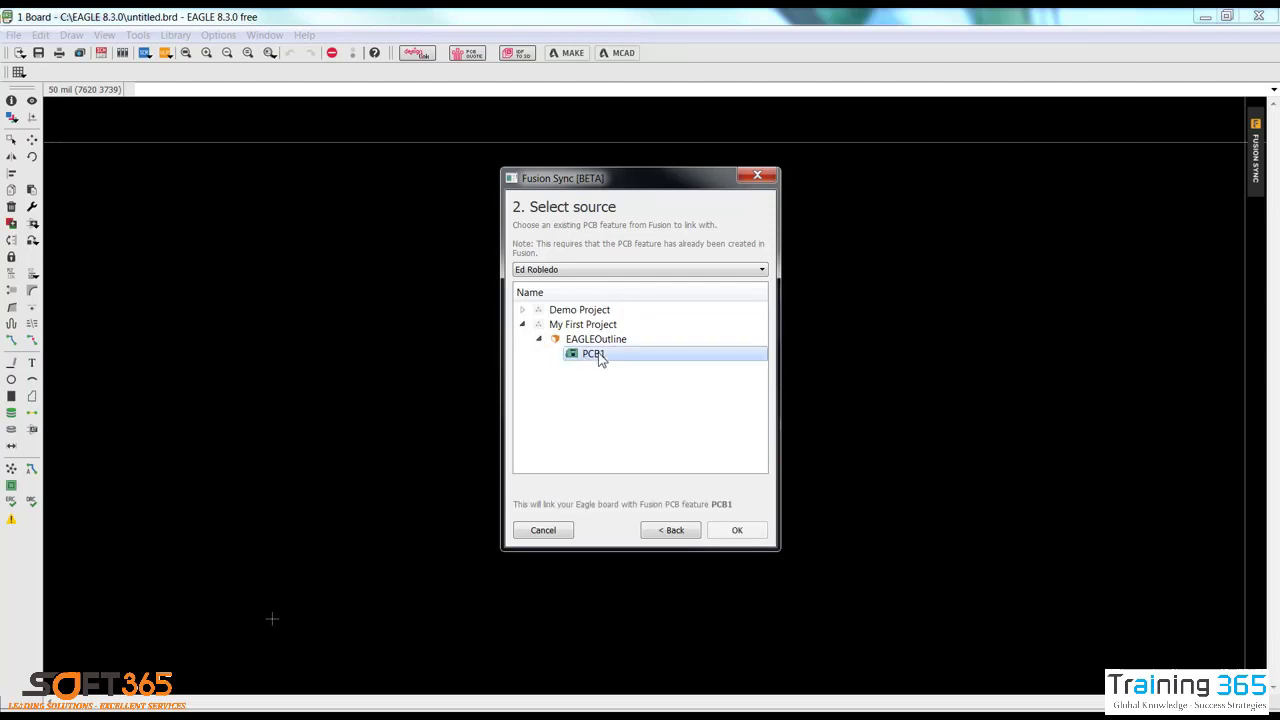
{"action": "left_click", "coordinate": [737, 531]}
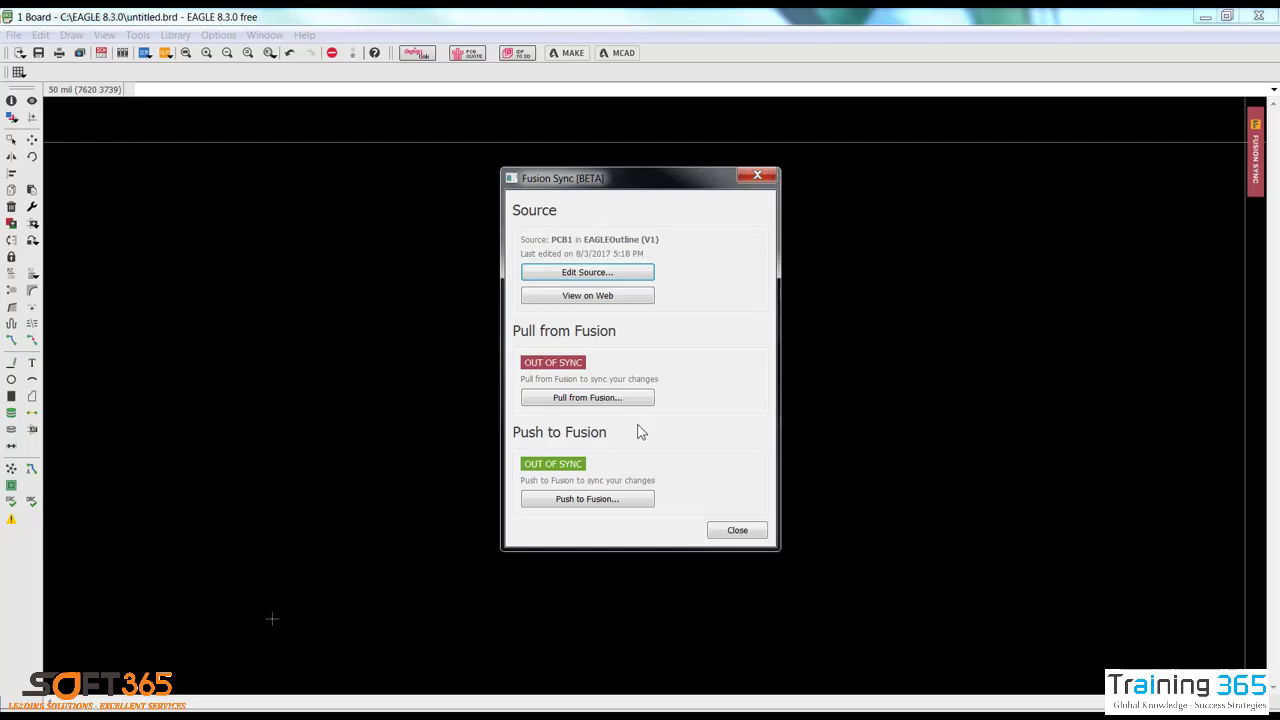
Pull the board outline from Fusion into the EAGLE board and close the Fusion Sync dialog
{"action": "left_click", "coordinate": [608, 399]}
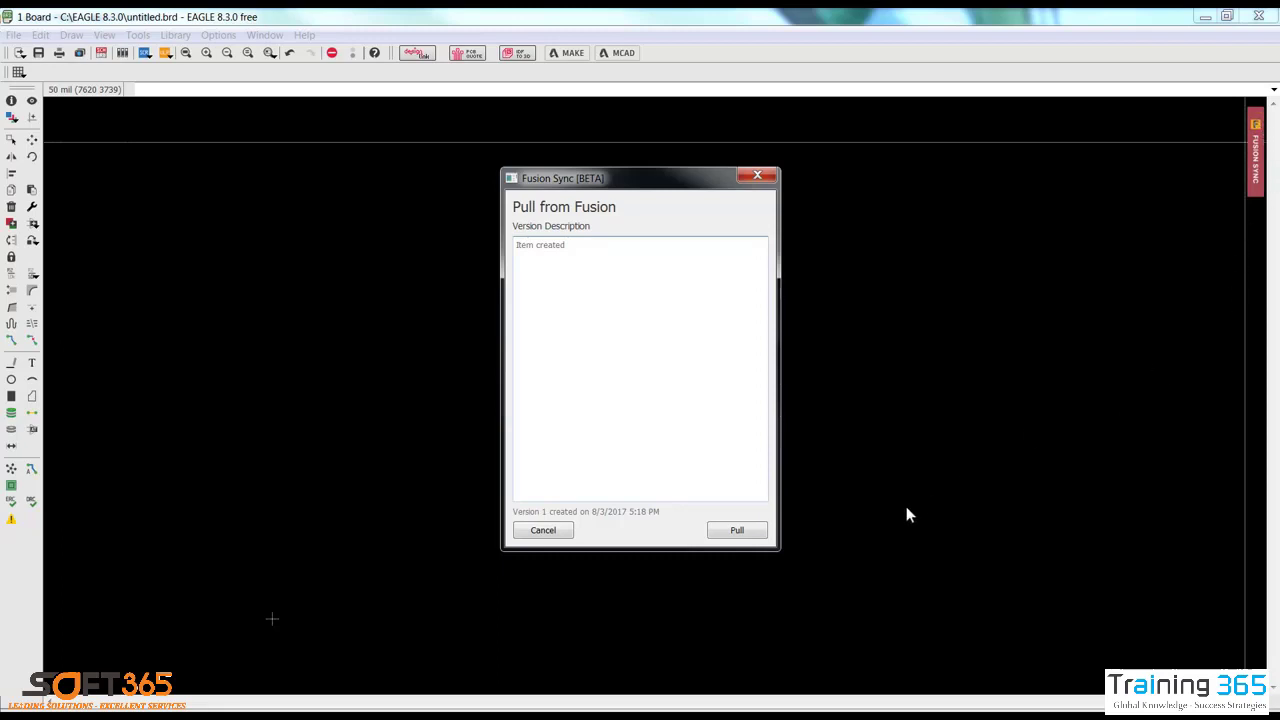
{"action": "left_click", "coordinate": [760, 532]}
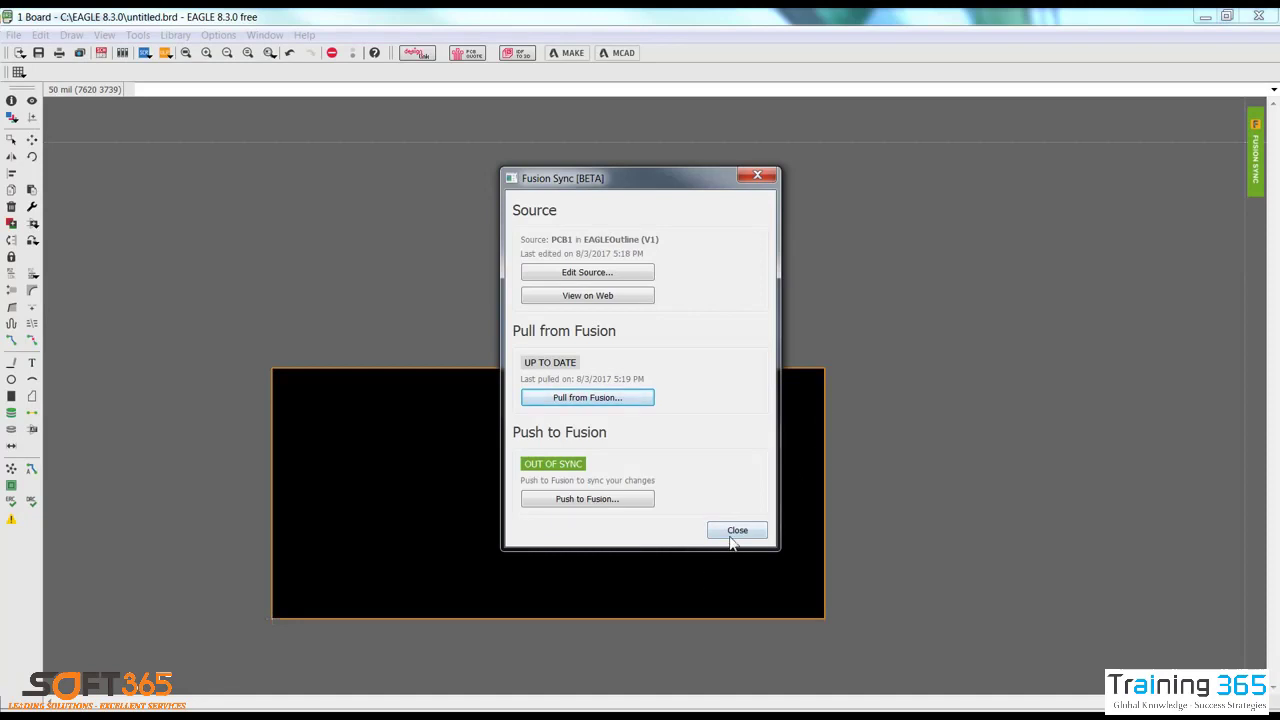
{"action": "left_click", "coordinate": [737, 530]}
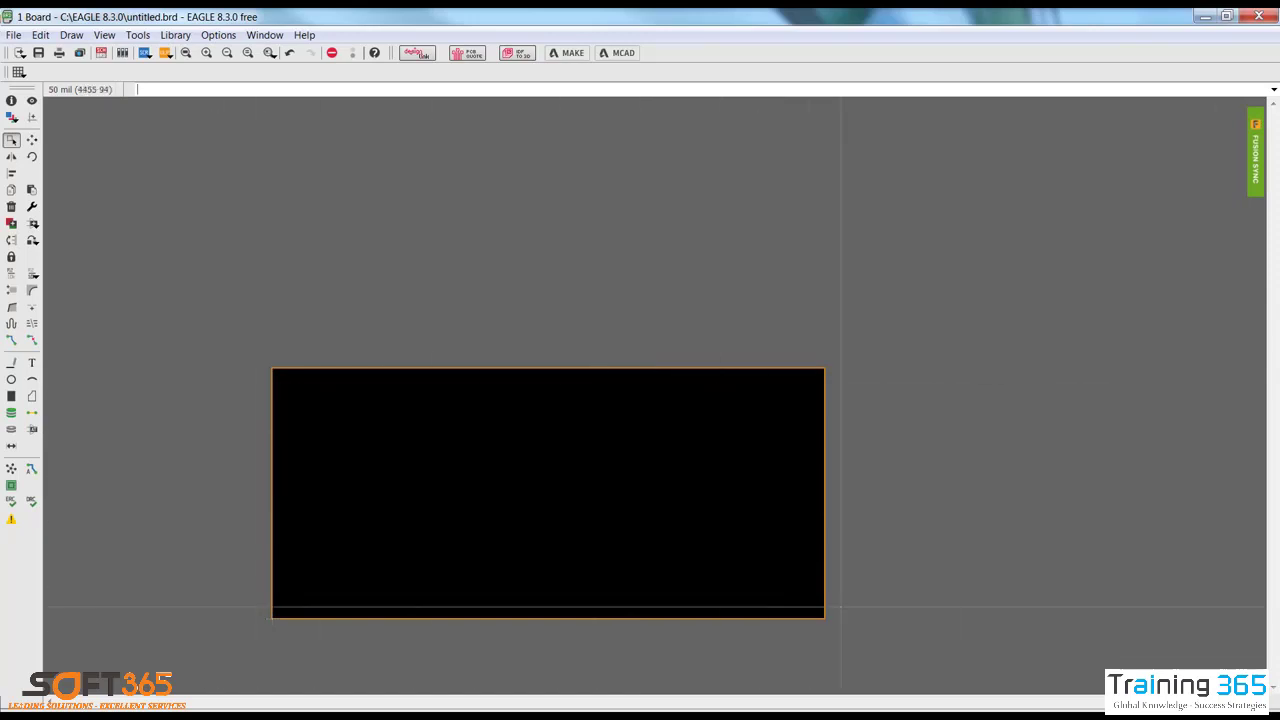
{"action": "left_click", "coordinate": [184, 53]}
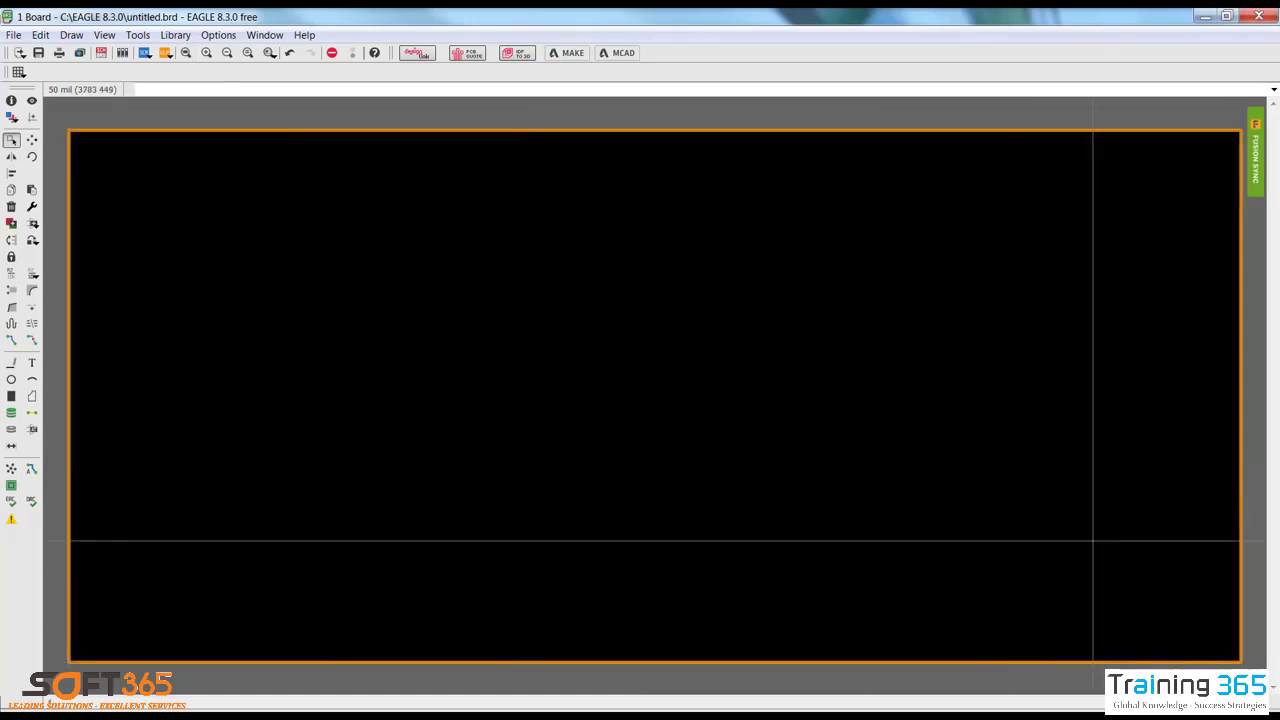